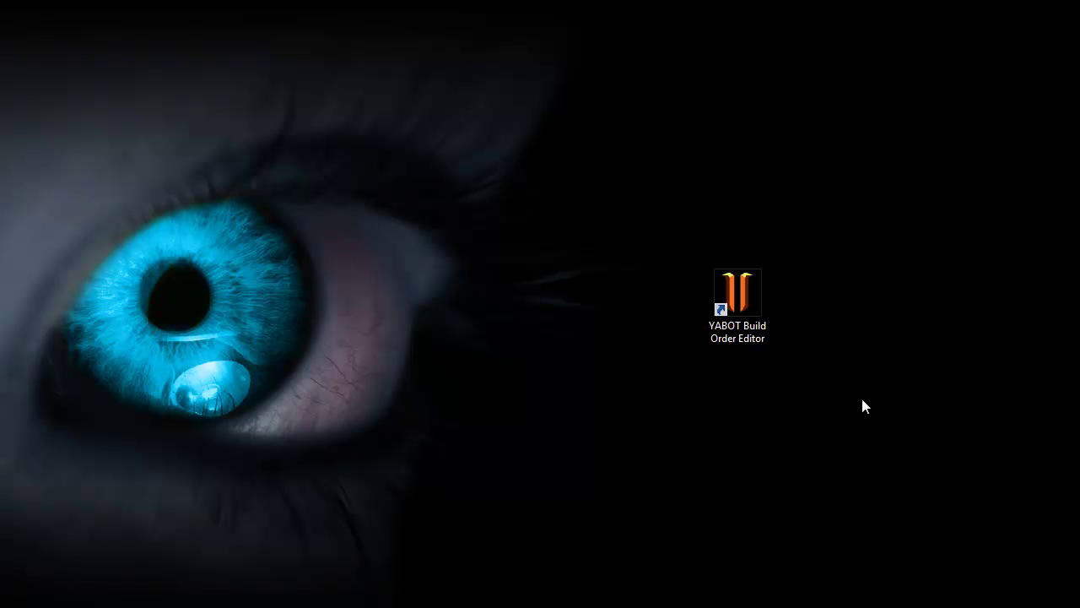
- Launch the YABOT Build Order Editor and enlarge its window to fill most of the screen
{"action": "double_click", "coordinate": [732, 295]}
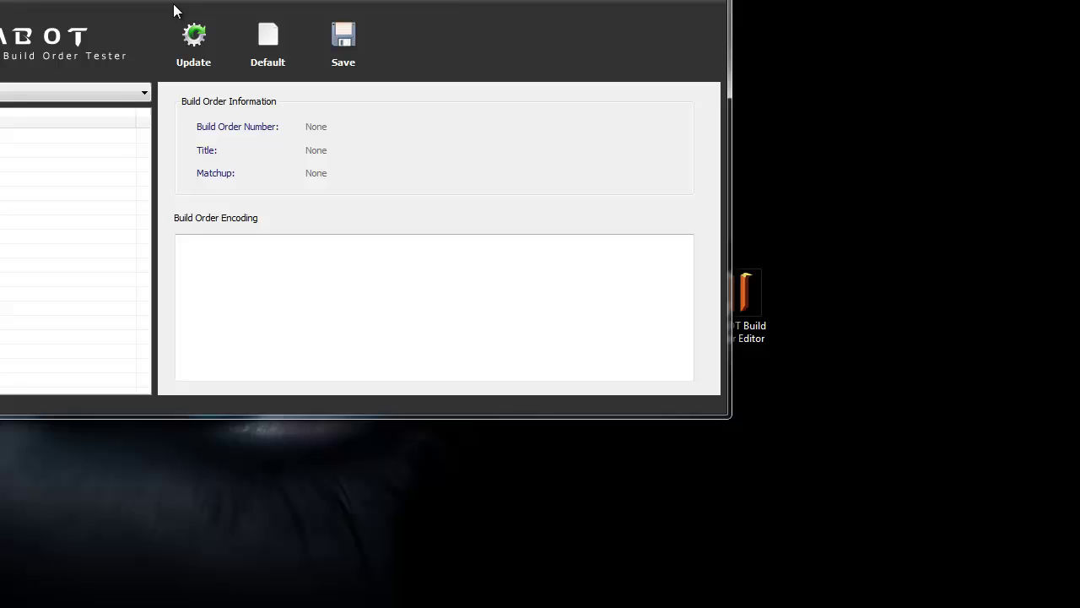
{"action": "left_click_drag", "start_coordinate": [173, 9], "coordinate": [273, 54]}
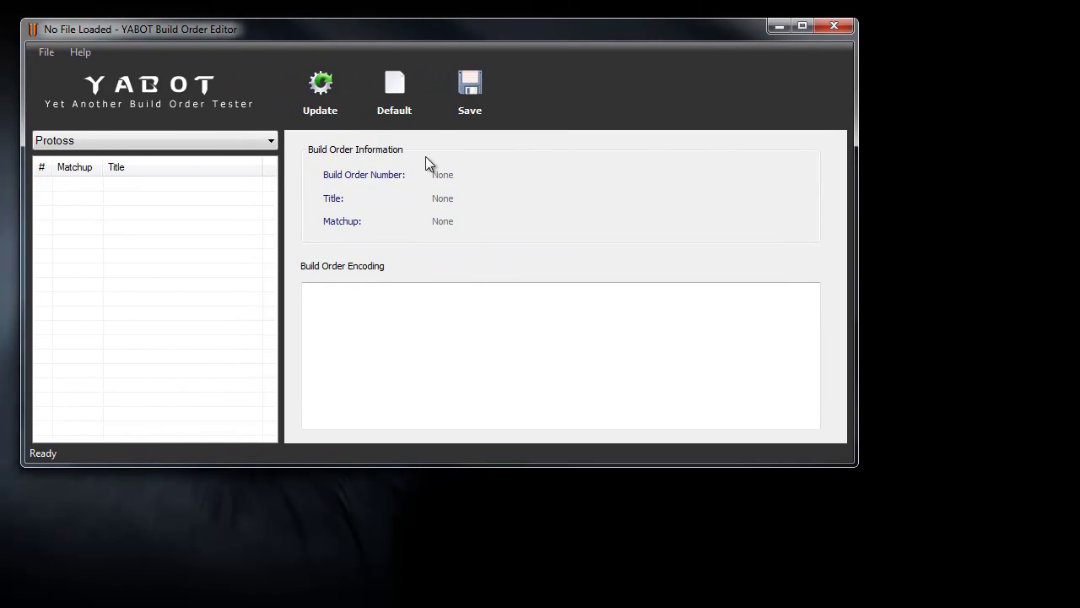
{"action": "left_click_drag", "start_coordinate": [855, 461], "coordinate": [1049, 579]}
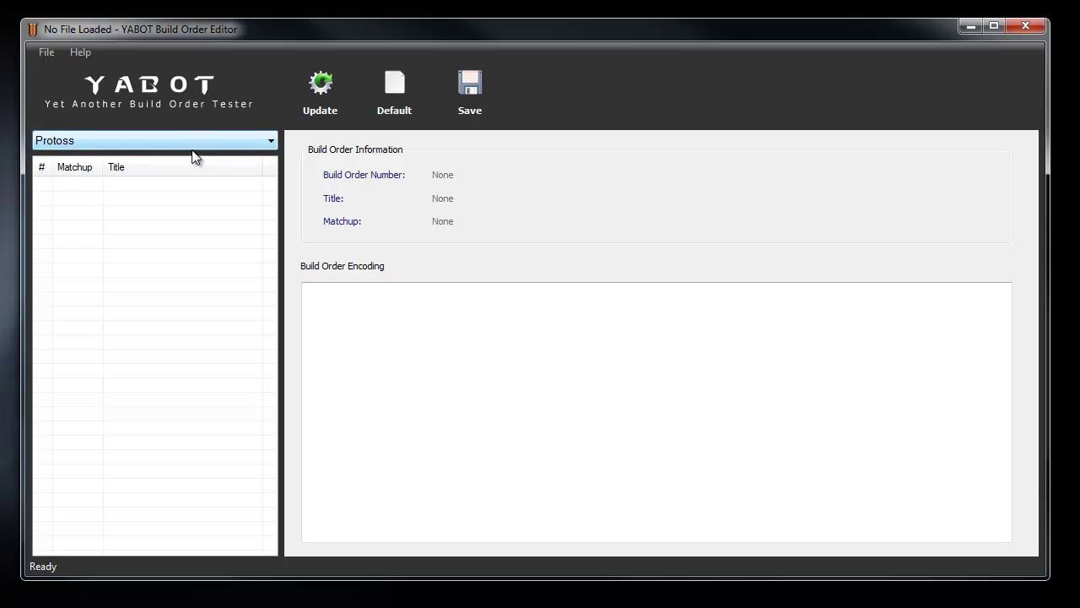
- Open the YabotSettings.SC2Bank file from the Banks folder of the StarCraft II documents
{"action": "left_click", "coordinate": [52, 60]}
{"action": "left_click", "coordinate": [60, 68]}
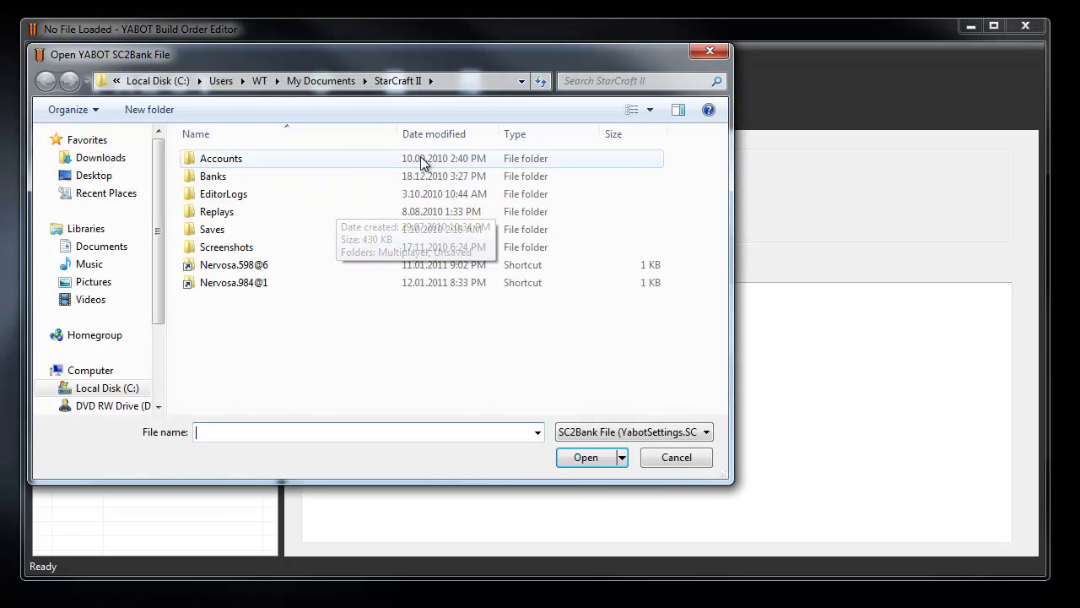
{"action": "left_click_drag", "start_coordinate": [502, 62], "coordinate": [667, 125]}
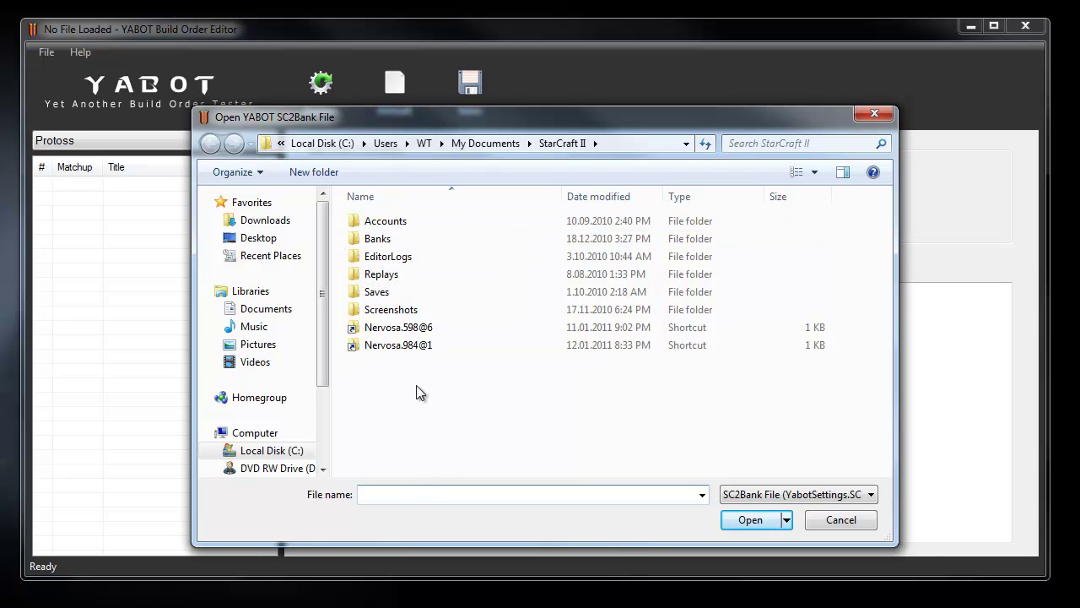
{"action": "left_click", "coordinate": [395, 242]}
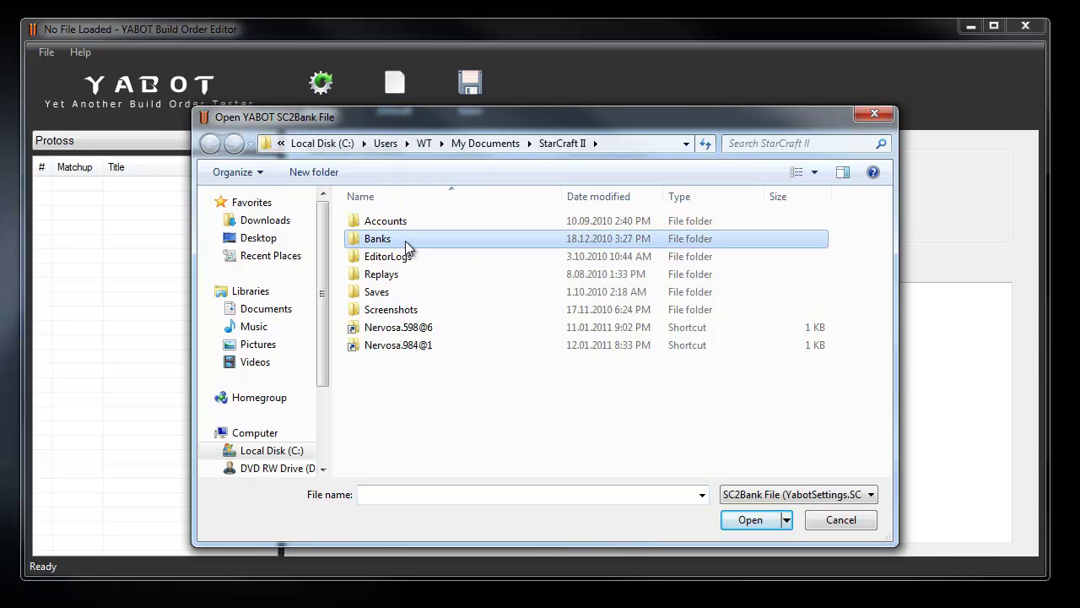
{"action": "double_click", "coordinate": [405, 243]}
{"action": "left_click", "coordinate": [371, 224]}
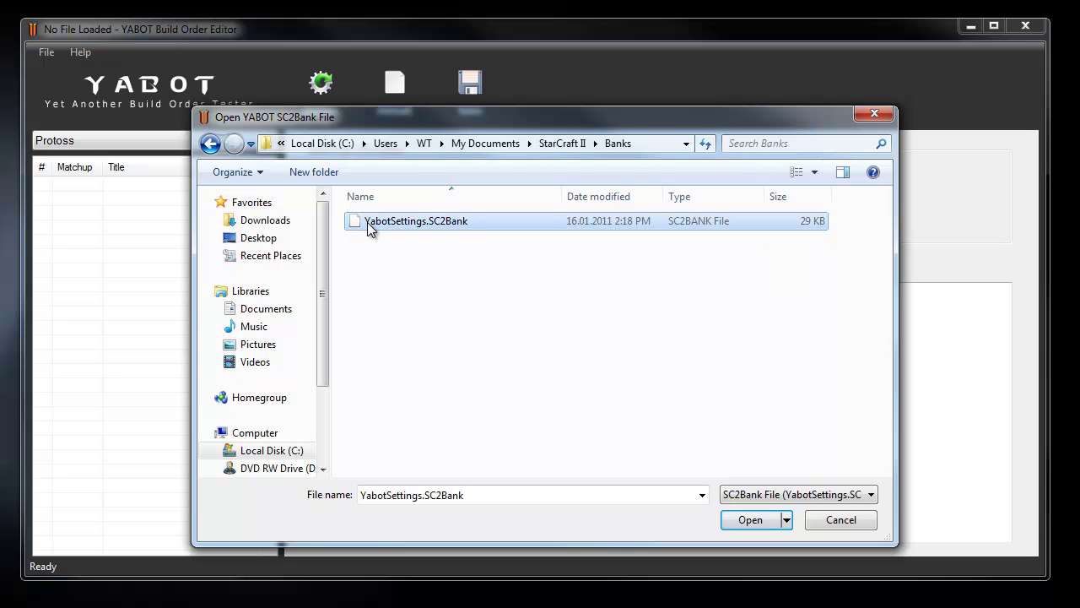
{"action": "left_click", "coordinate": [753, 517]}
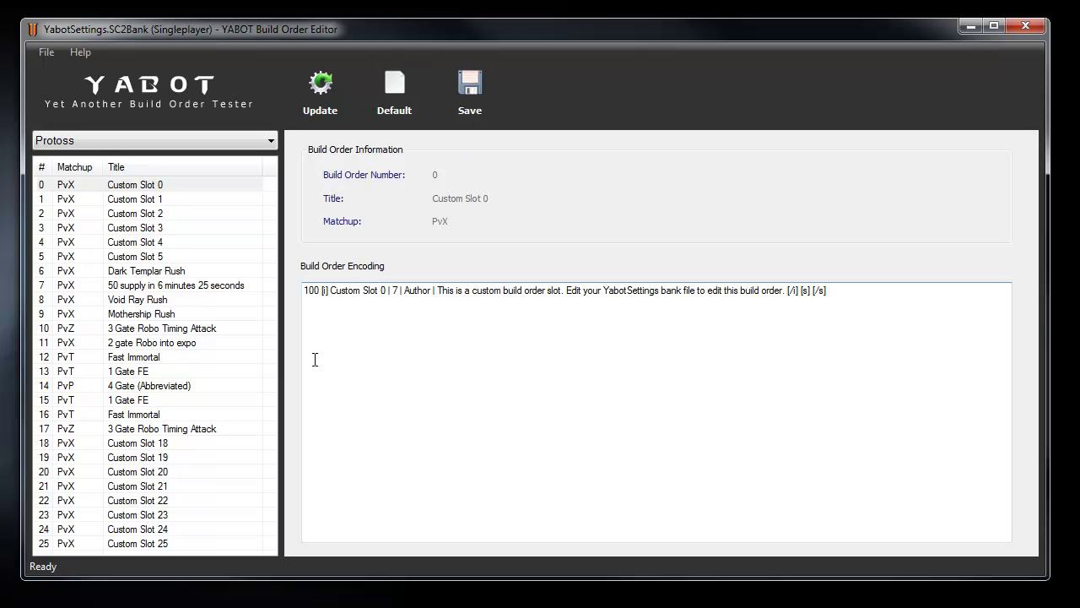
- Look through the Zerg and Terran build order lists and return to the Protoss list
{"action": "left_click", "coordinate": [167, 137]}
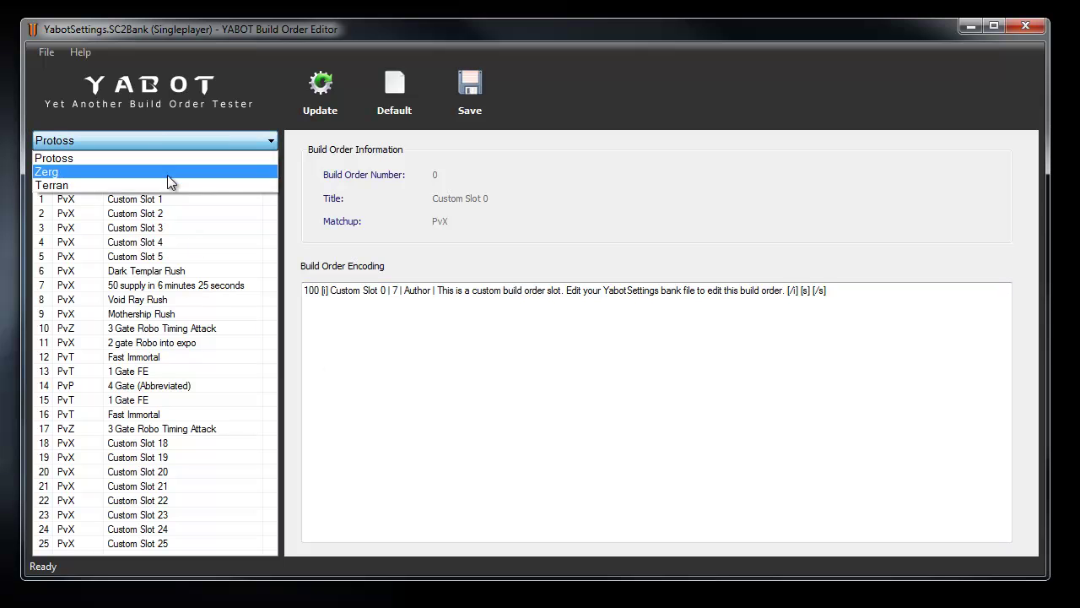
{"action": "left_click", "coordinate": [155, 172]}
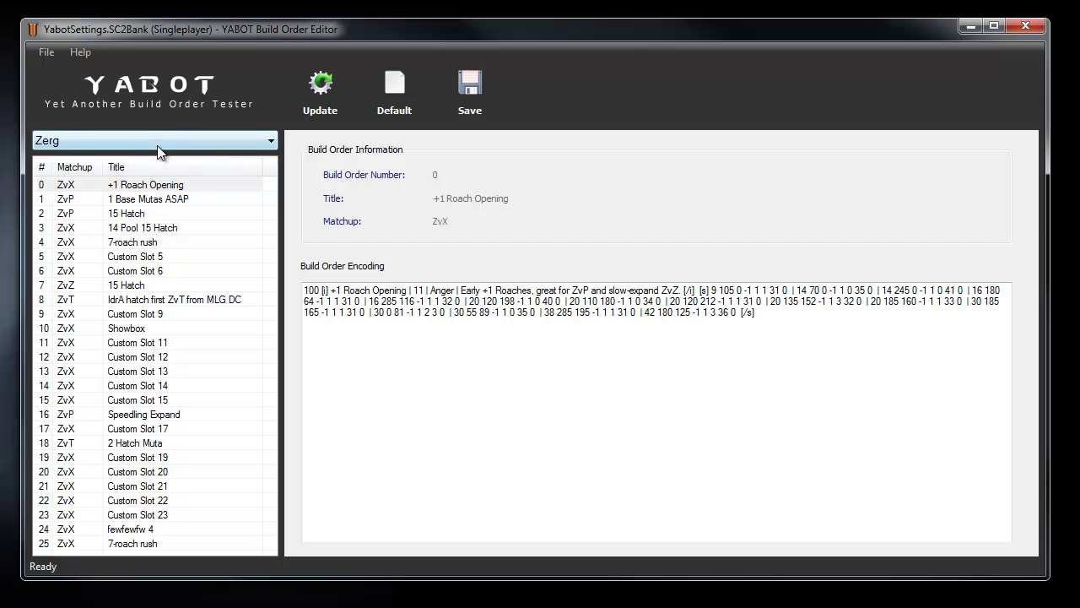
{"action": "left_click", "coordinate": [161, 138]}
{"action": "left_click", "coordinate": [148, 178]}
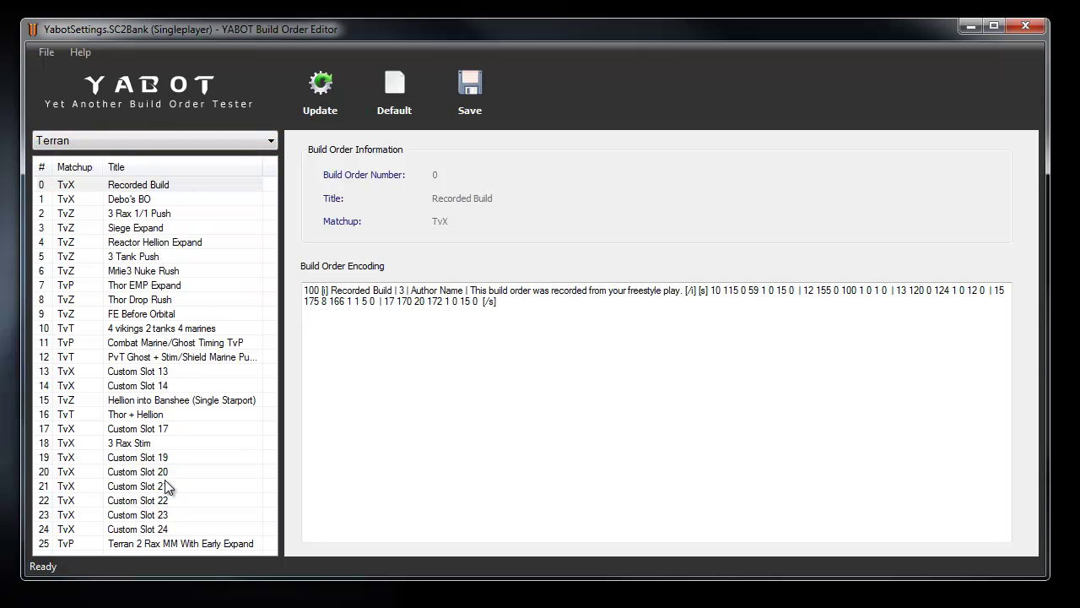
{"action": "left_click", "coordinate": [151, 144]}
{"action": "left_click", "coordinate": [151, 166]}
{"action": "left_click", "coordinate": [142, 142]}
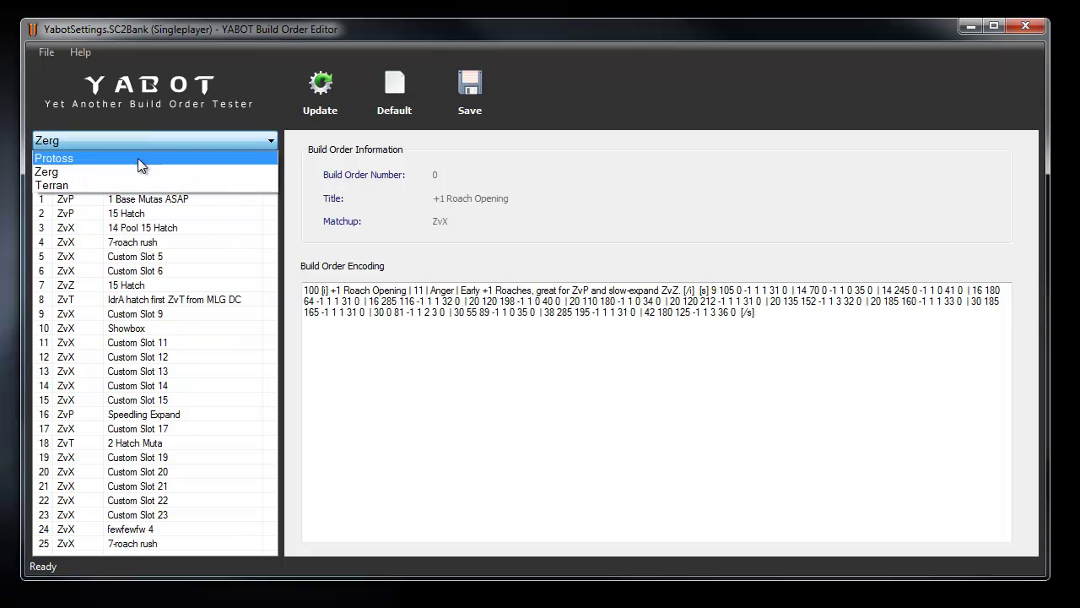
{"action": "left_click", "coordinate": [139, 153]}
- Examine the encodings of several Protoss builds, including Dark Templar Rush, and select Custom Slot 0
{"action": "left_click", "coordinate": [148, 200]}
{"action": "left_click", "coordinate": [155, 285]}
{"action": "left_click", "coordinate": [160, 357]}
{"action": "left_click", "coordinate": [168, 444]}
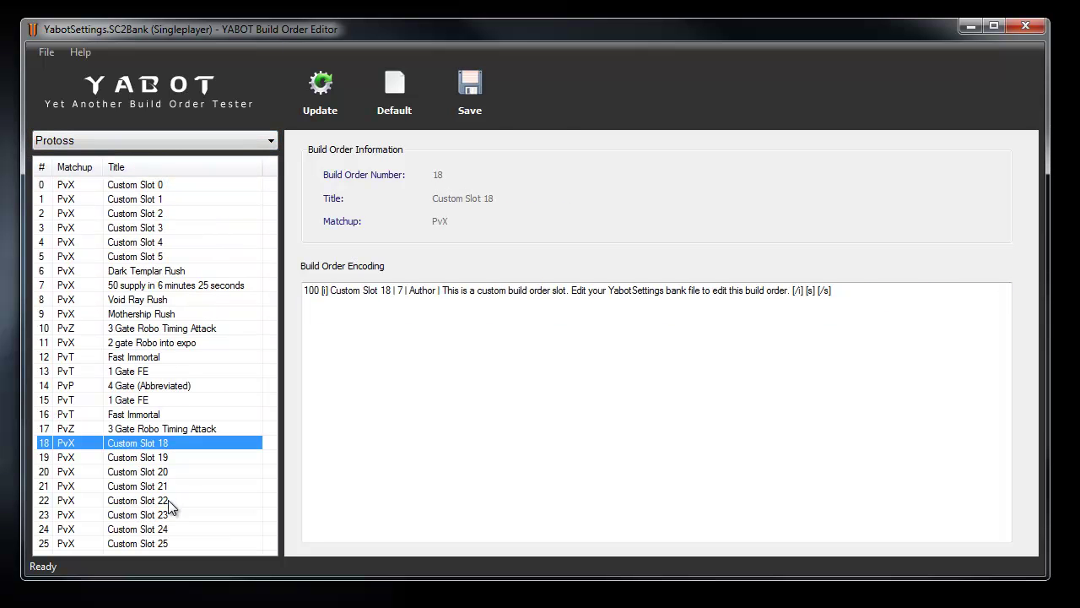
{"action": "left_click", "coordinate": [169, 270]}
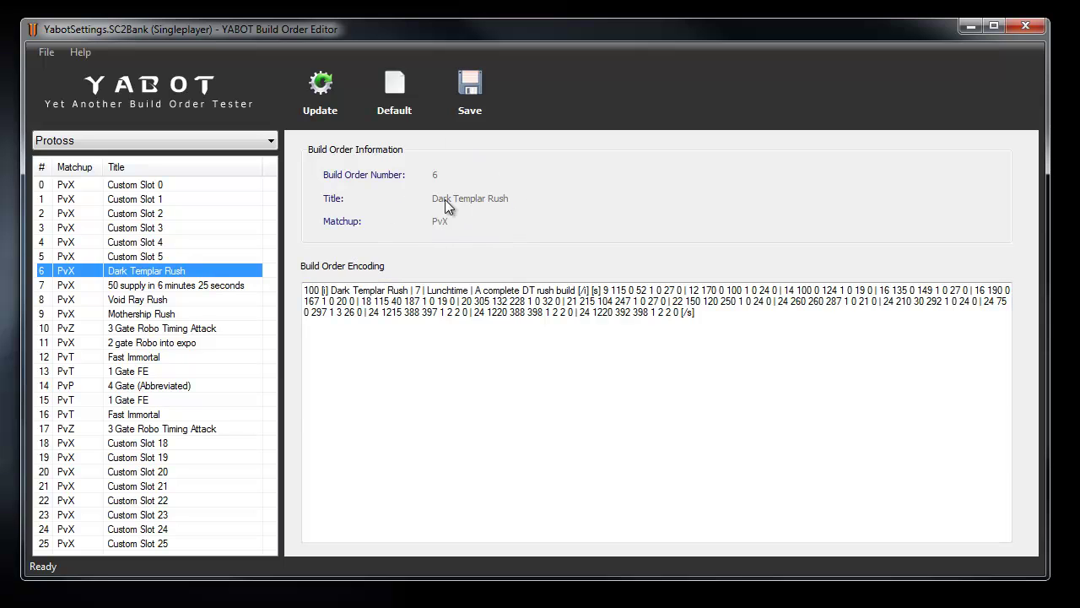
{"action": "left_click", "coordinate": [742, 369]}
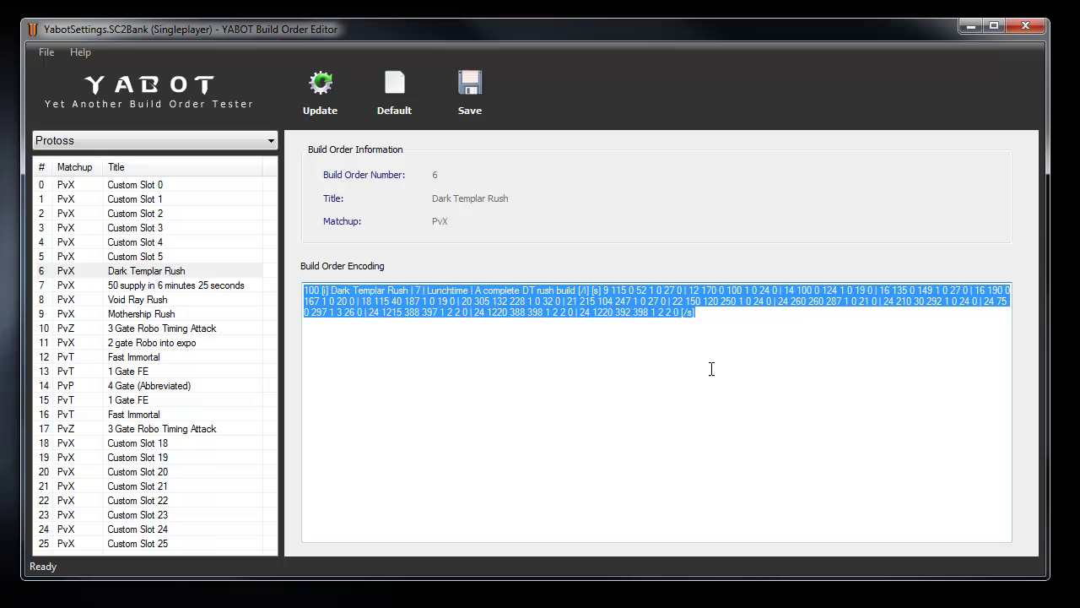
{"action": "left_click", "coordinate": [190, 225]}
{"action": "left_click", "coordinate": [176, 195]}
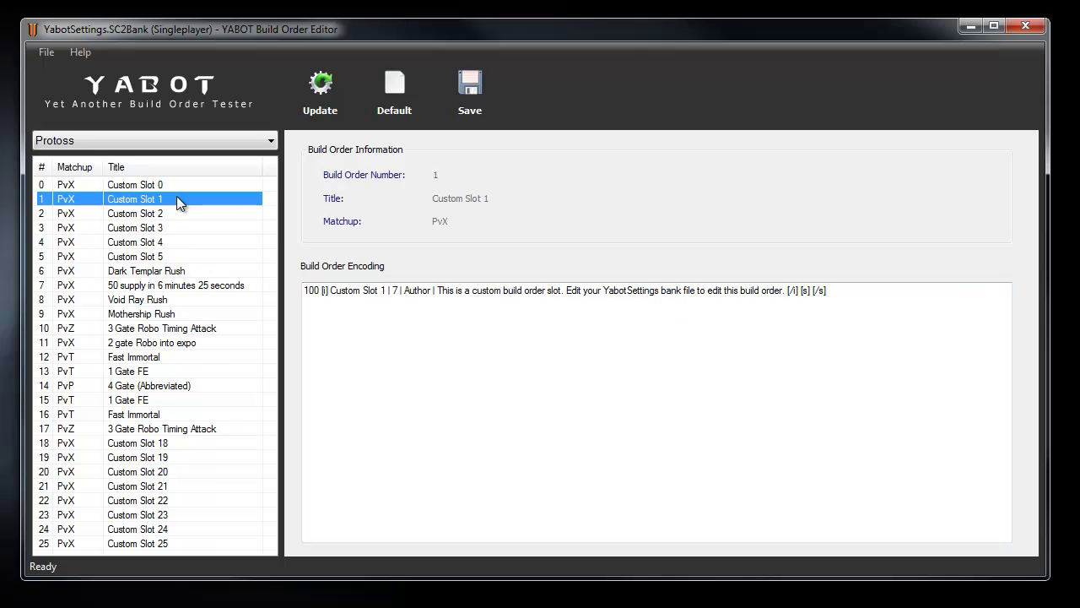
{"action": "left_click", "coordinate": [168, 189]}
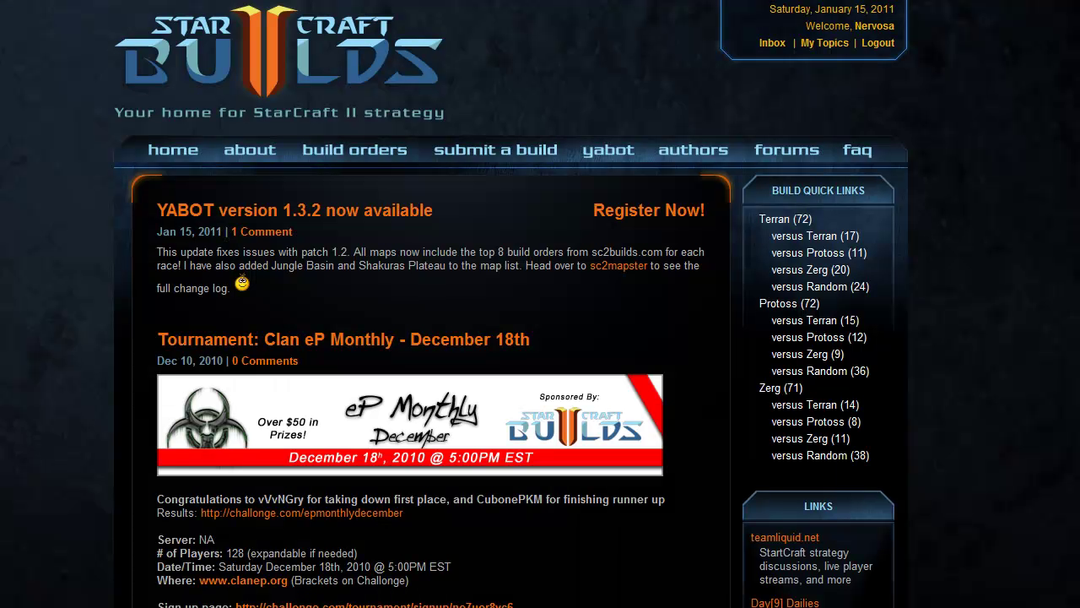
- On the StarCraft II Builds website, copy the YABOT single player map encoding of the 1 Gate FE build order
{"action": "left_click", "coordinate": [359, 159]}
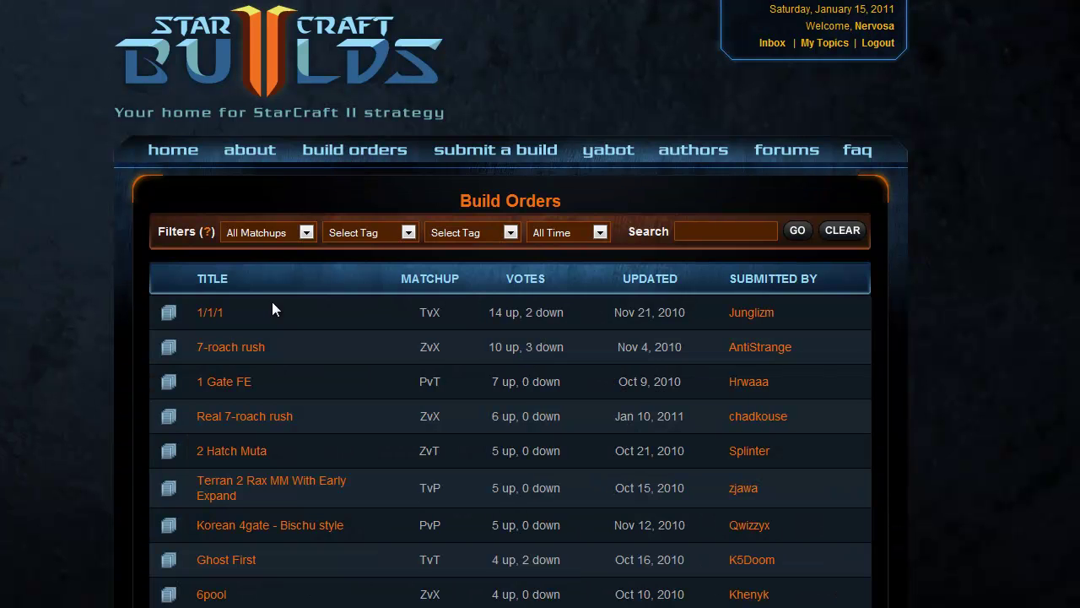
{"action": "left_click", "coordinate": [228, 382]}
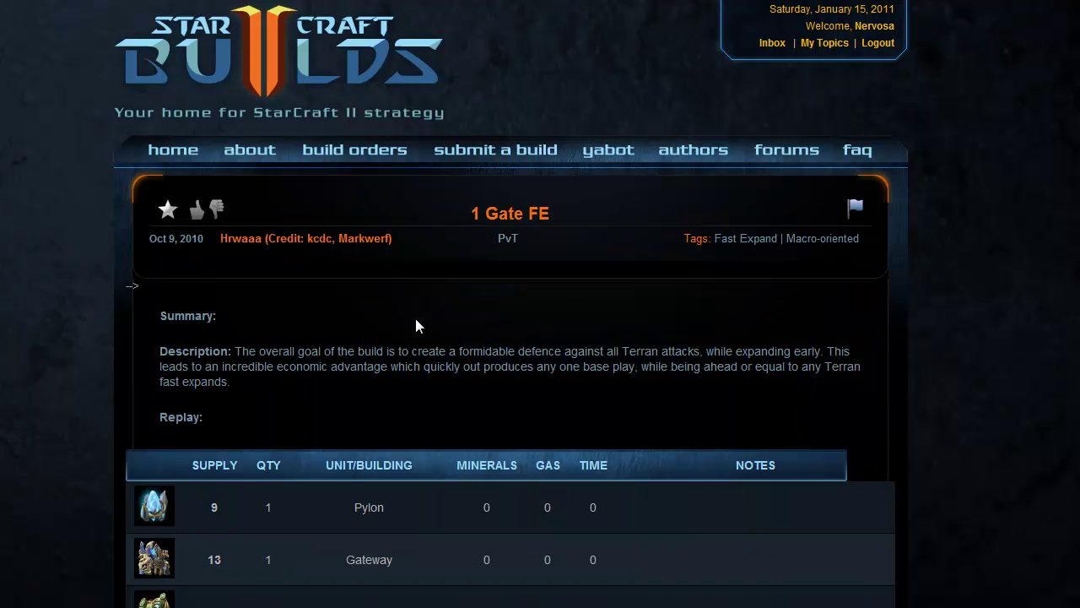
{"action": "scroll", "coordinate": [318, 285], "scroll_direction": "down", "scroll_amount": 10}
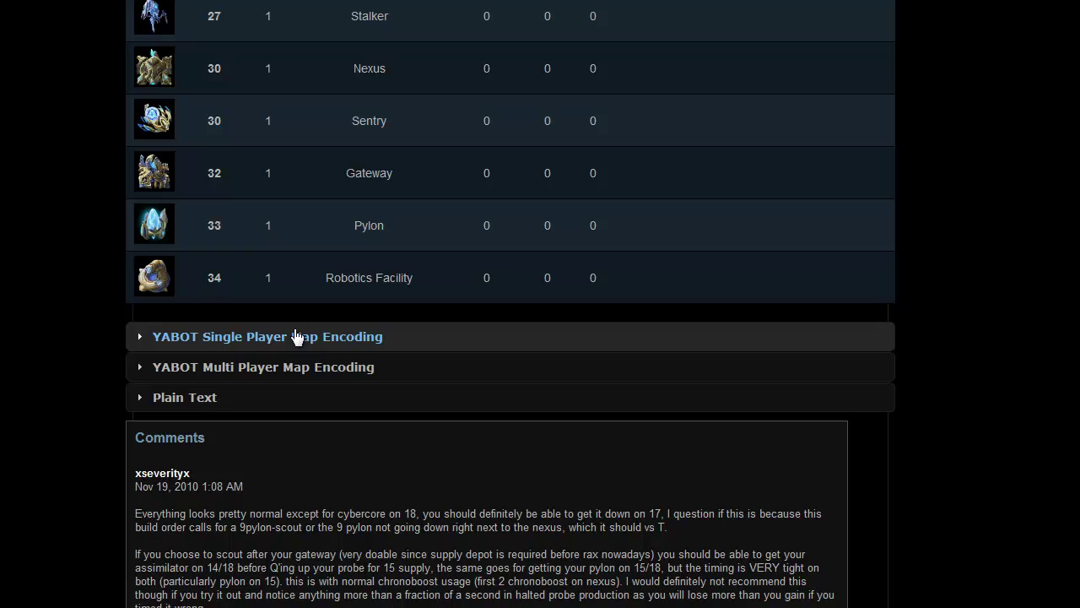
{"action": "left_click", "coordinate": [296, 336]}
{"action": "left_click_drag", "start_coordinate": [876, 426], "coordinate": [150, 373]}
{"action": "key", "text": "ctrl+c"}
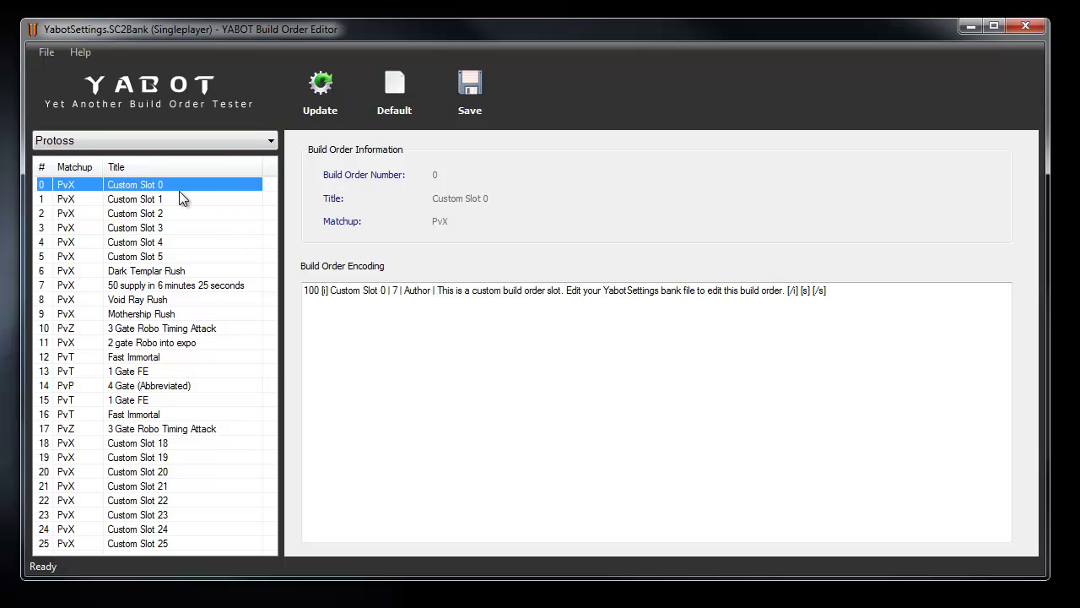
- Try pasting the copied encoding over Custom Slot 0 in the YABOT editor and switching to another slot without updating
{"action": "left_click_drag", "start_coordinate": [930, 340], "coordinate": [256, 271]}
{"action": "key", "text": "ctrl+v"}
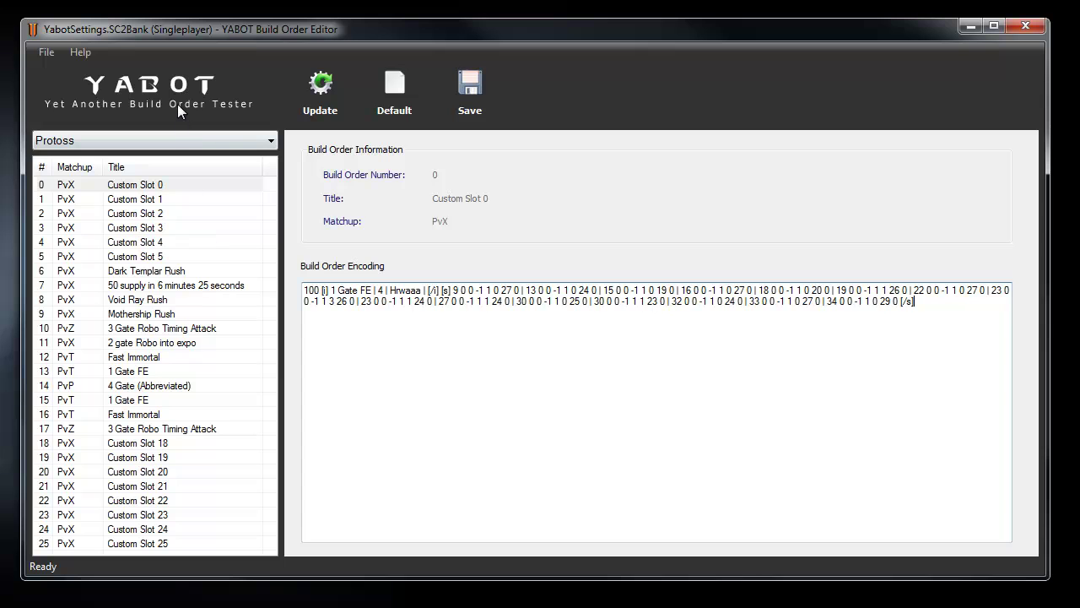
{"action": "left_click", "coordinate": [166, 244]}
- Replace the encoding of Protoss Custom Slot 0 with the copied 1 Gate FE encoding and update the build
{"action": "left_click", "coordinate": [164, 187]}
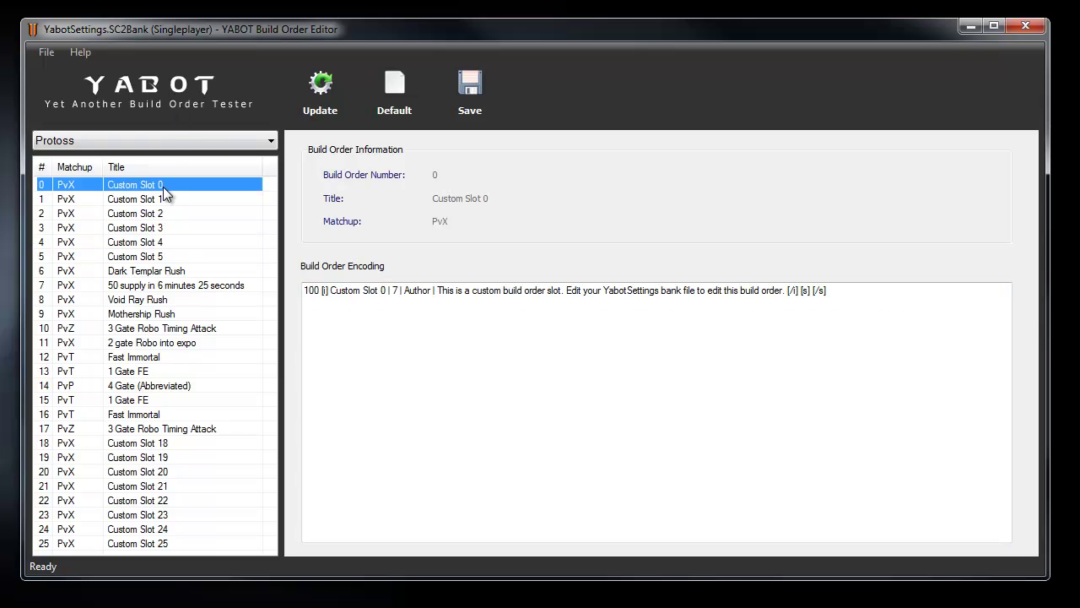
{"action": "left_click", "coordinate": [364, 296]}
{"action": "key", "text": "ctrl+a"}
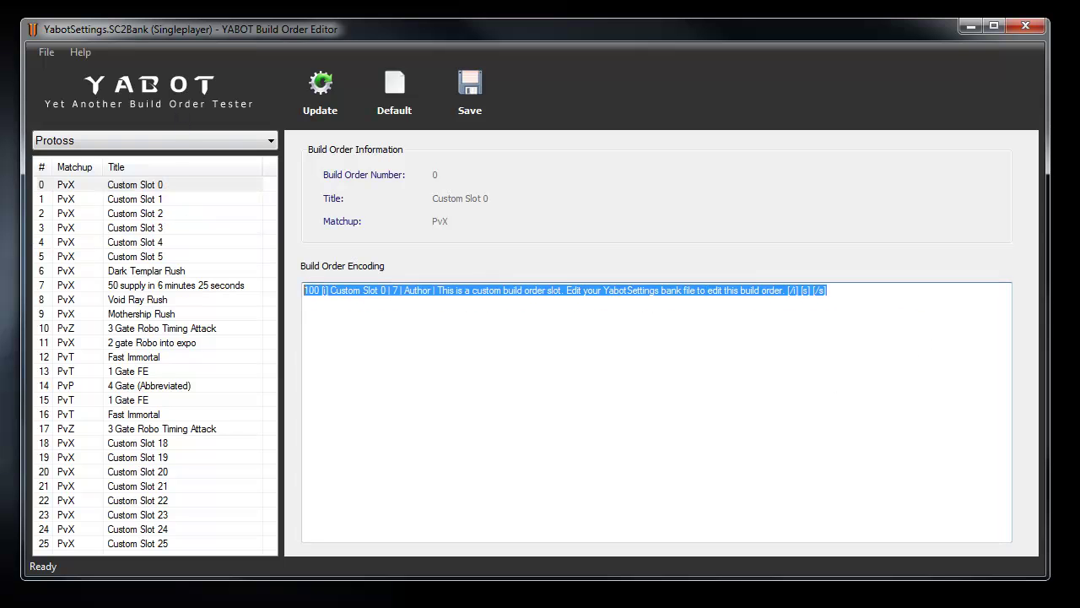
{"action": "key", "text": "ctrl+v"}
{"action": "left_click", "coordinate": [336, 111]}
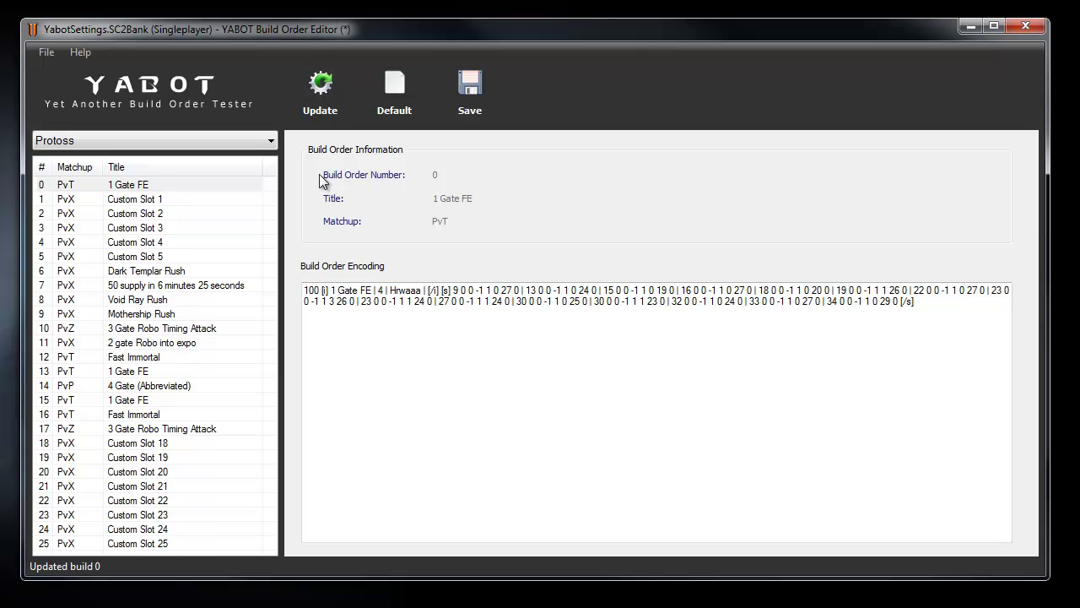
- Save the updated YabotSettings.SC2Bank file and display the 3 Gate Robo Timing Attack build in slot 10
{"action": "left_click", "coordinate": [180, 233]}
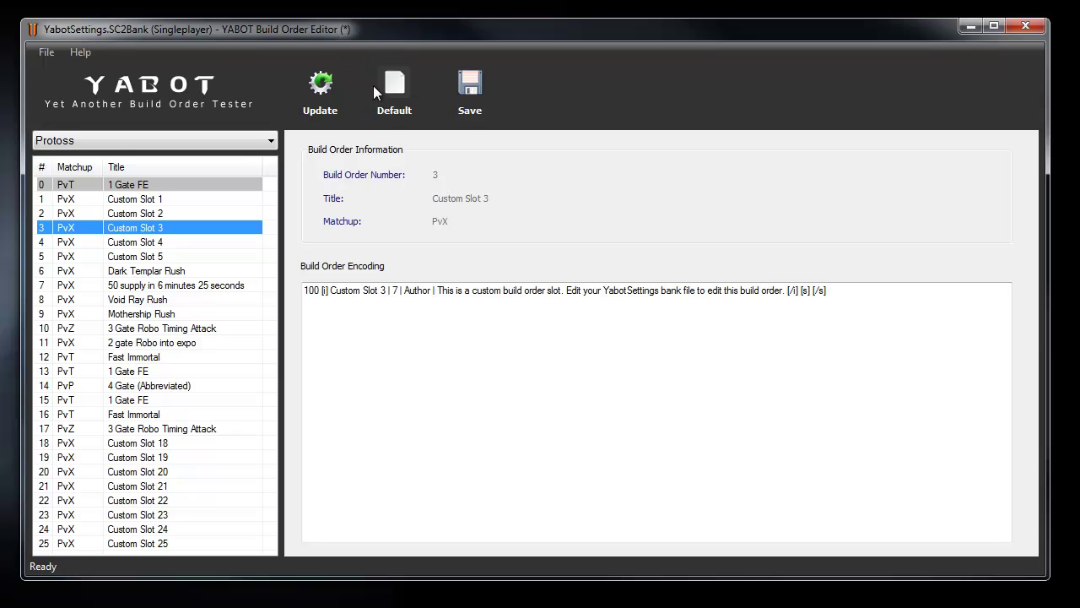
{"action": "left_click", "coordinate": [470, 84]}
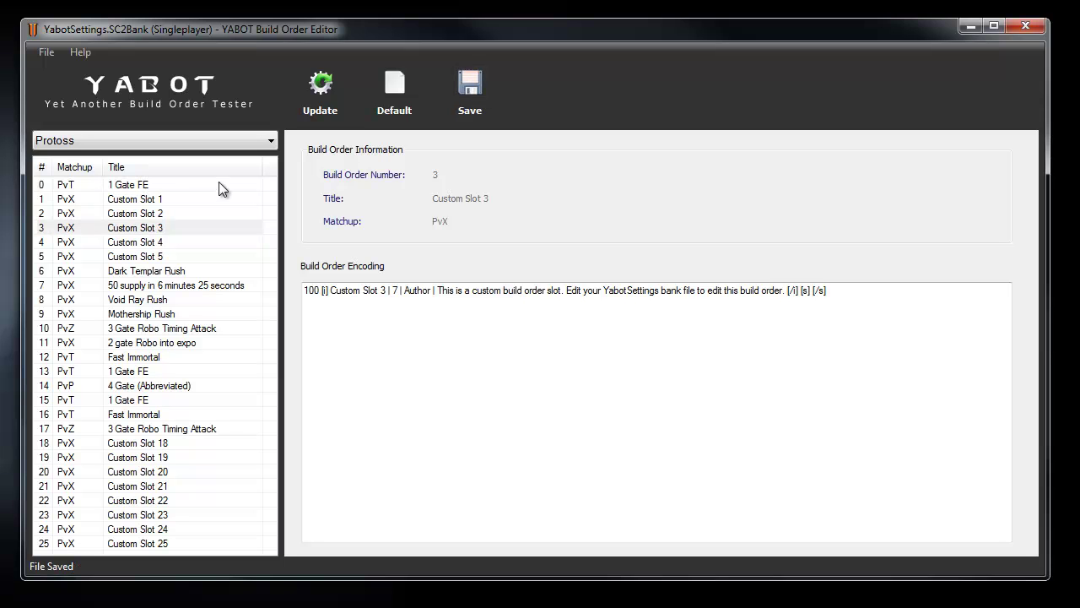
{"action": "left_click", "coordinate": [169, 201]}
{"action": "left_click", "coordinate": [163, 334]}
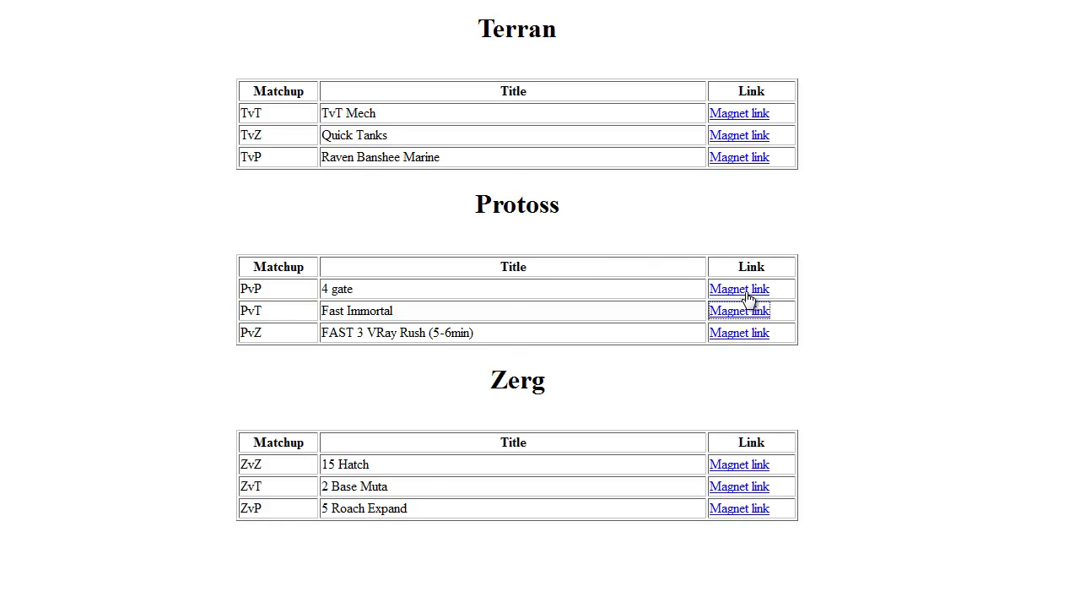
- Import the TvT Mech build from its web magnet link through YabotMagnet.exe into Terran Custom Slot 24 and show the Terran list
{"action": "left_click", "coordinate": [736, 117]}
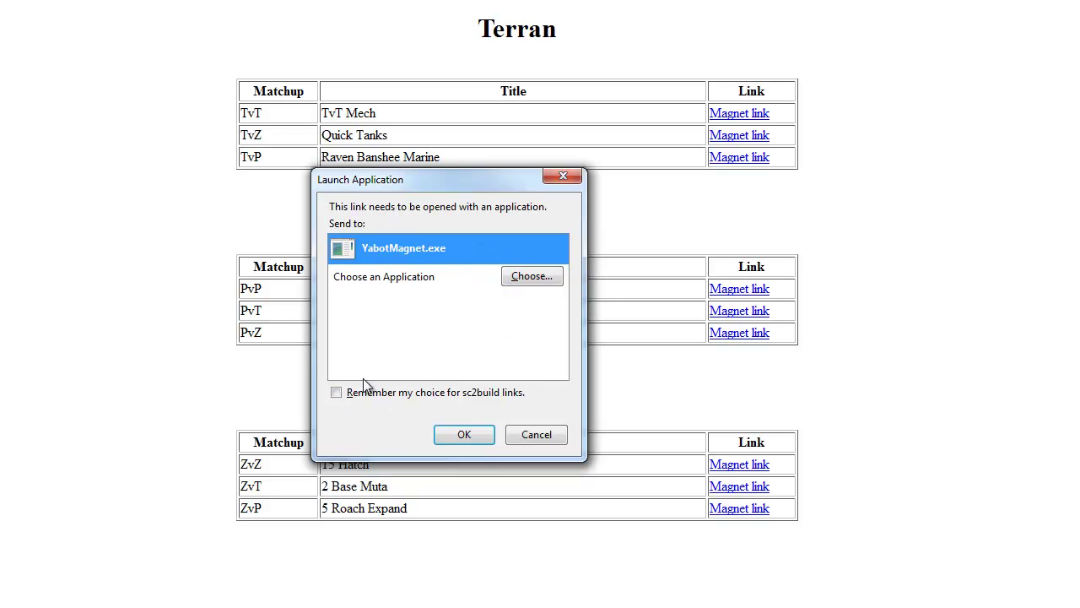
{"action": "left_click", "coordinate": [472, 434]}
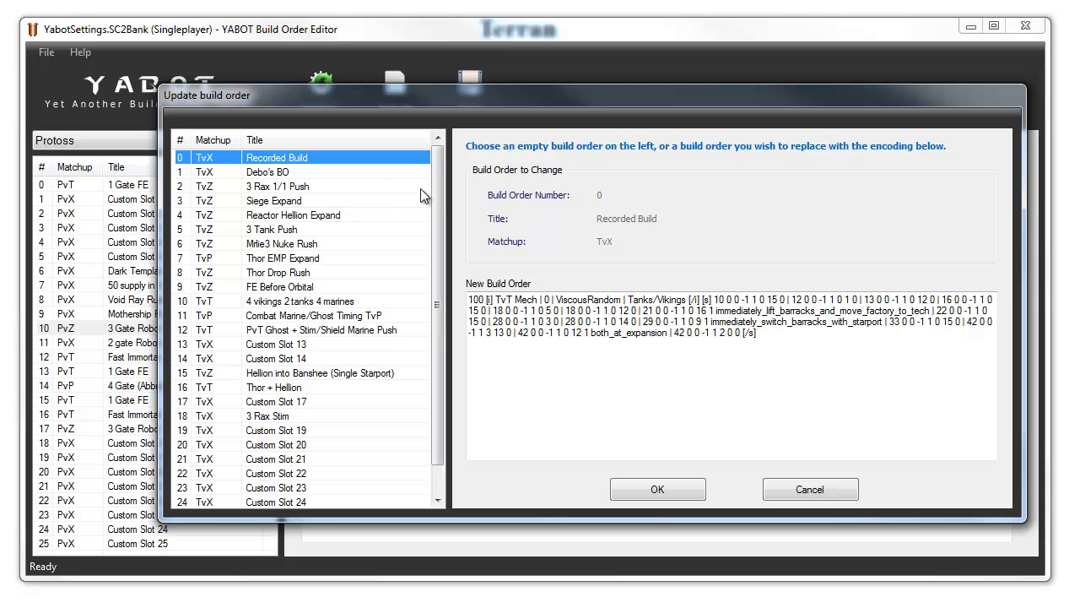
{"action": "scroll", "coordinate": [428, 422], "scroll_direction": "down", "scroll_amount": 1}
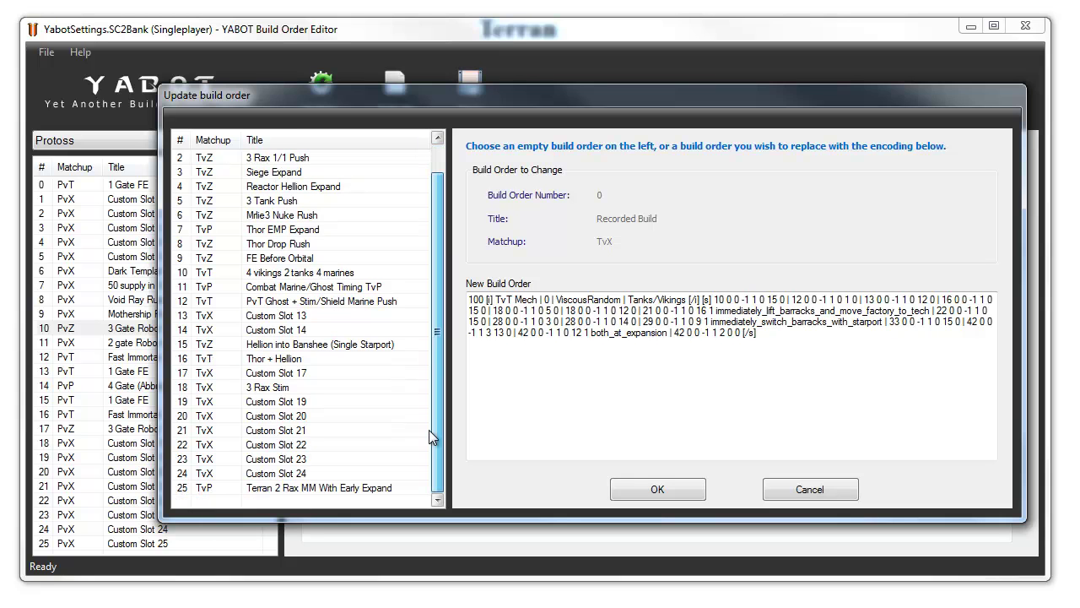
{"action": "left_click", "coordinate": [297, 475]}
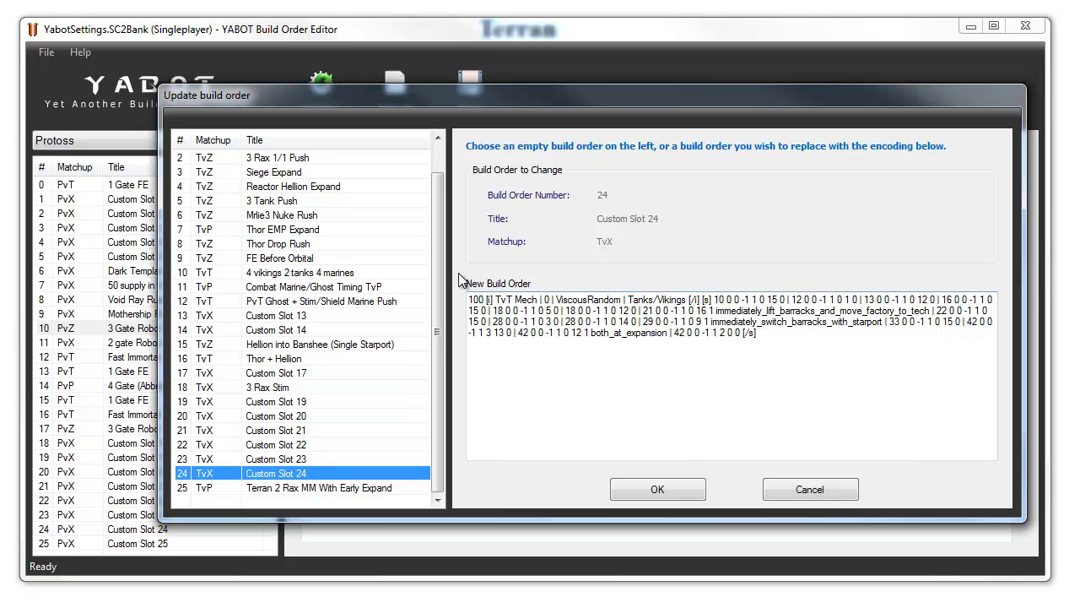
{"action": "left_click", "coordinate": [655, 494]}
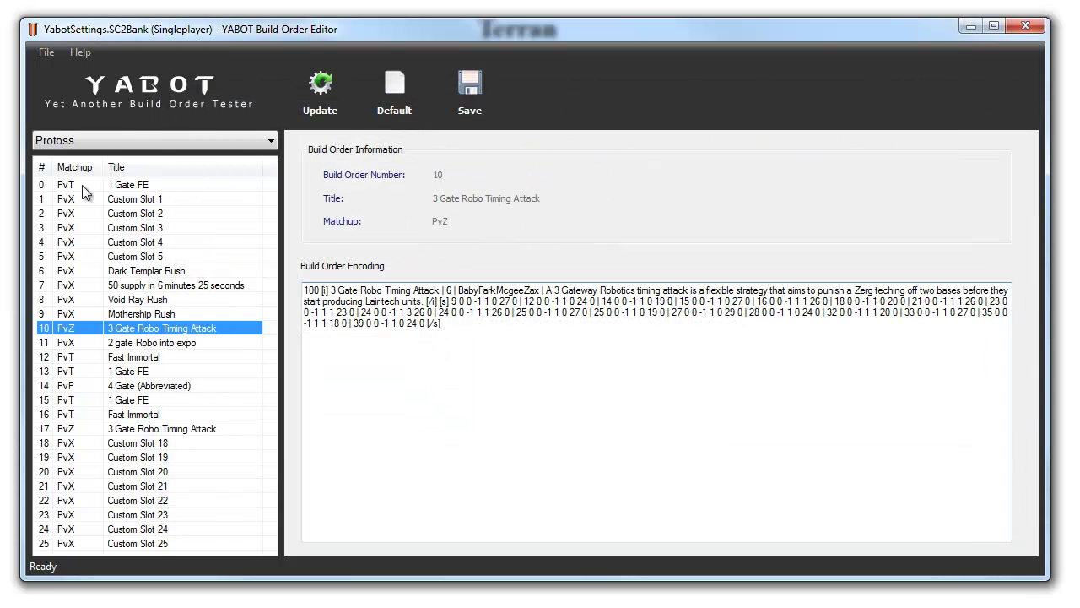
{"action": "left_click", "coordinate": [108, 141]}
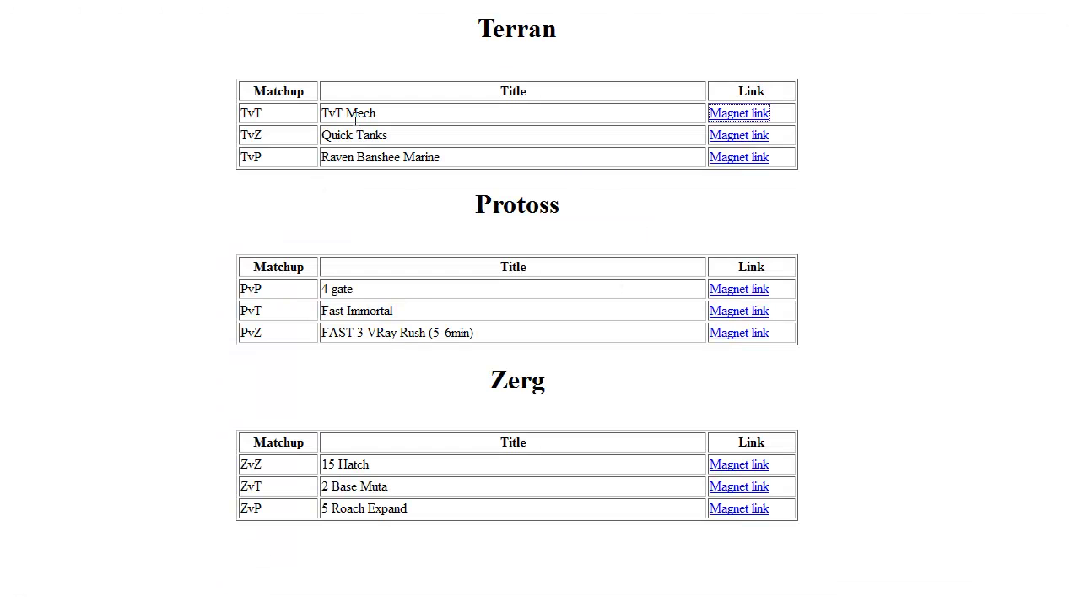
- Import the TvZ Quick Tanks build from its web magnet link into Terran Custom Slot 23 and save the bank file
{"action": "left_click", "coordinate": [722, 136]}
{"action": "left_click", "coordinate": [464, 434]}
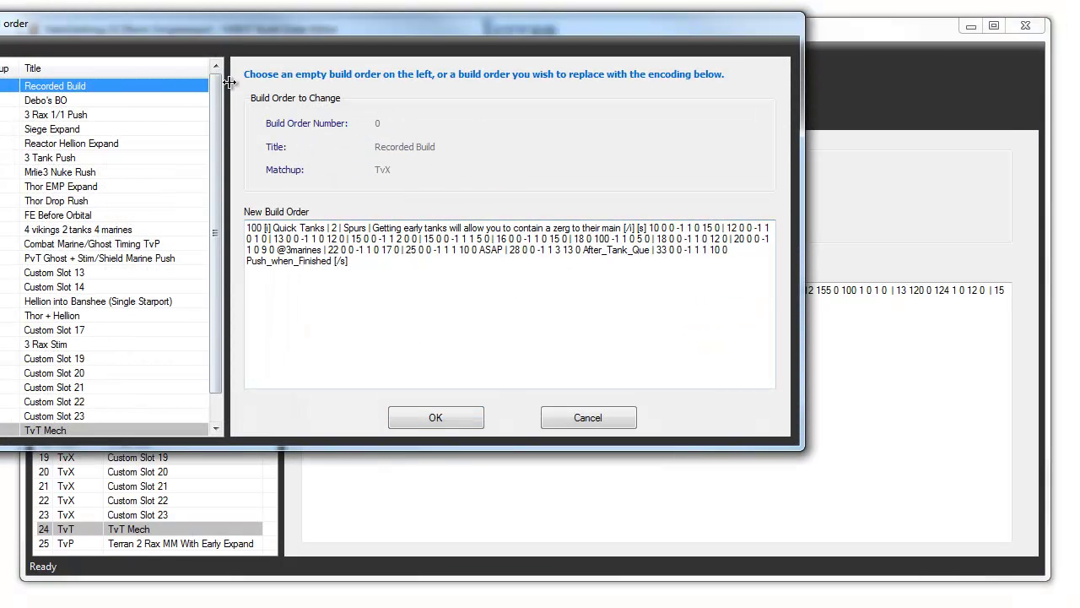
{"action": "left_click_drag", "start_coordinate": [215, 91], "coordinate": [219, 171]}
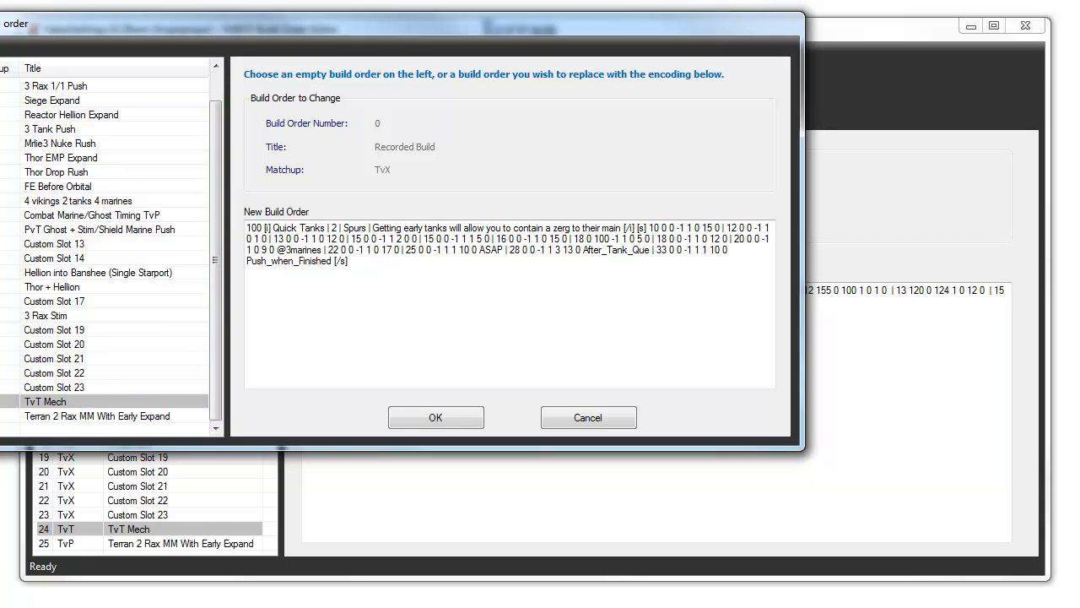
{"action": "left_click", "coordinate": [68, 387]}
{"action": "left_click", "coordinate": [434, 426]}
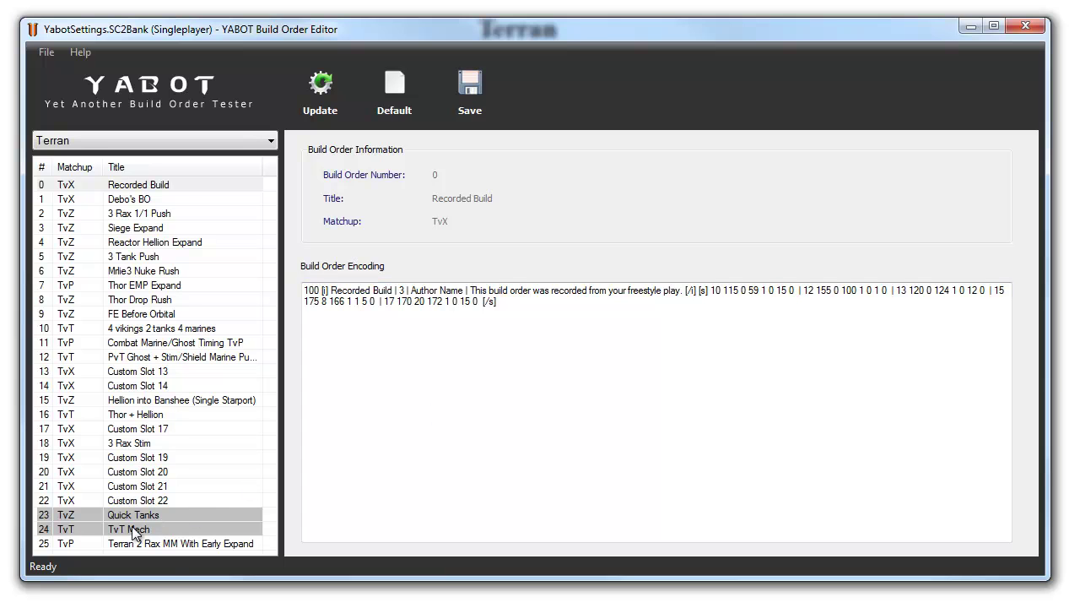
{"action": "left_click", "coordinate": [469, 83]}
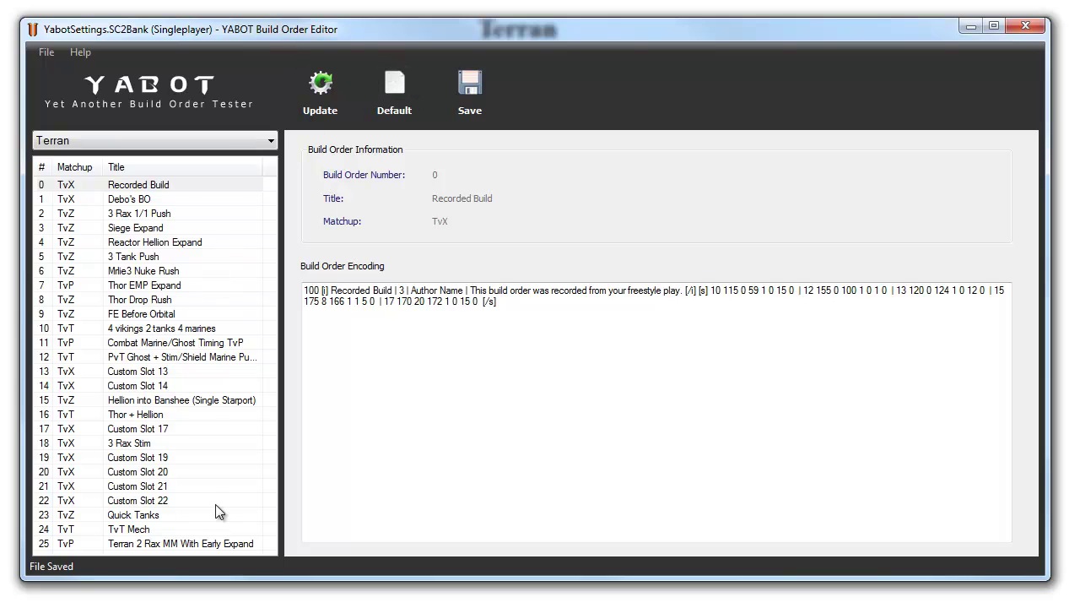
- Reset Terran build slots 25, 24 and 23 to their defaults and save the bank file
{"action": "left_click", "coordinate": [194, 544]}
{"action": "left_click", "coordinate": [385, 112]}
{"action": "left_click", "coordinate": [144, 529]}
{"action": "left_click", "coordinate": [385, 111]}
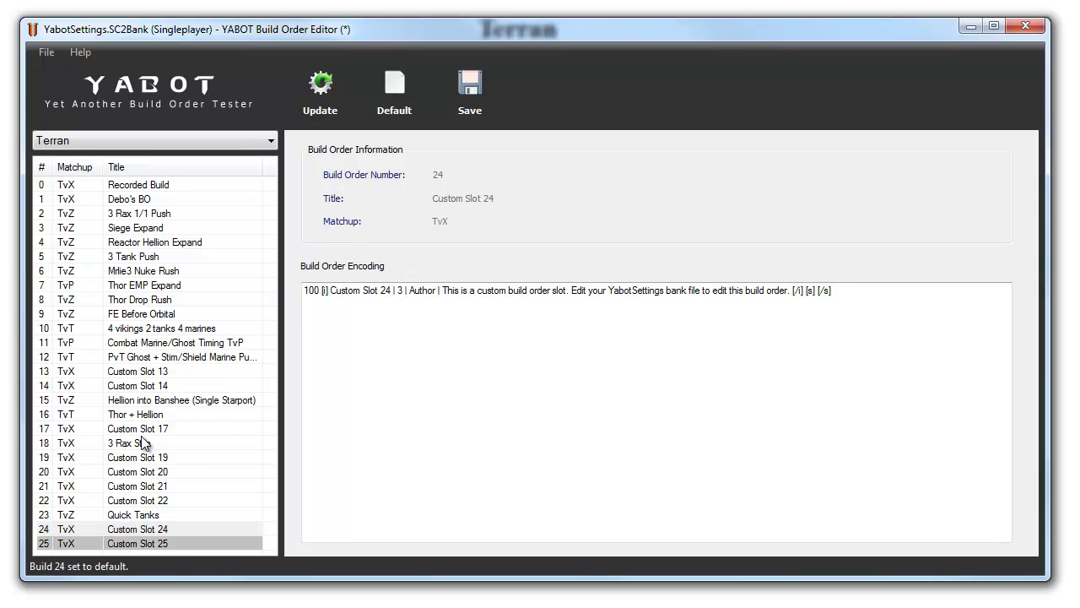
{"action": "left_click", "coordinate": [142, 503]}
{"action": "left_click", "coordinate": [165, 512]}
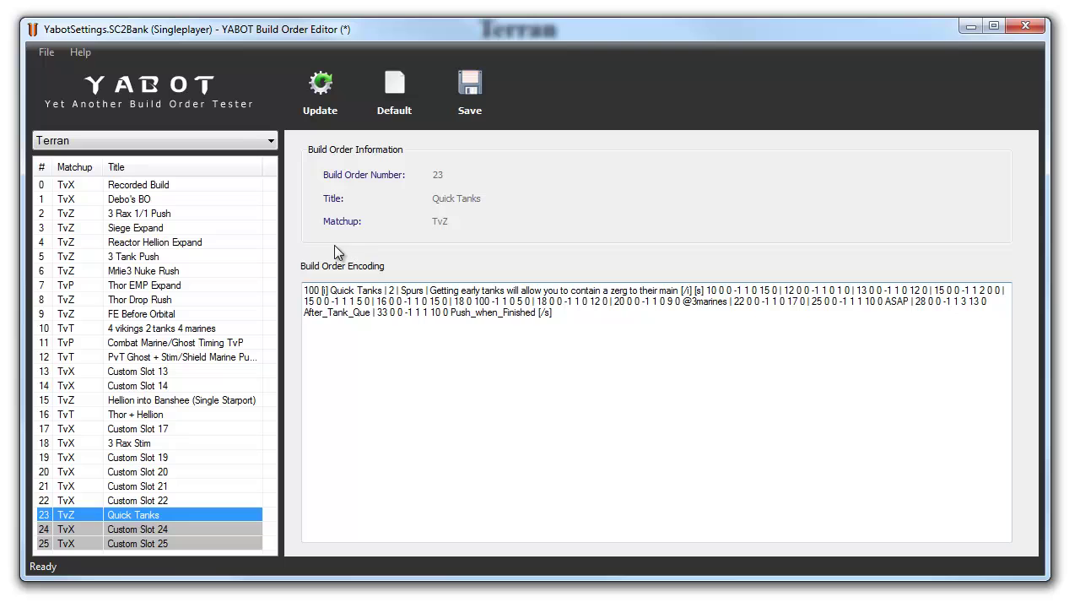
{"action": "left_click", "coordinate": [387, 107]}
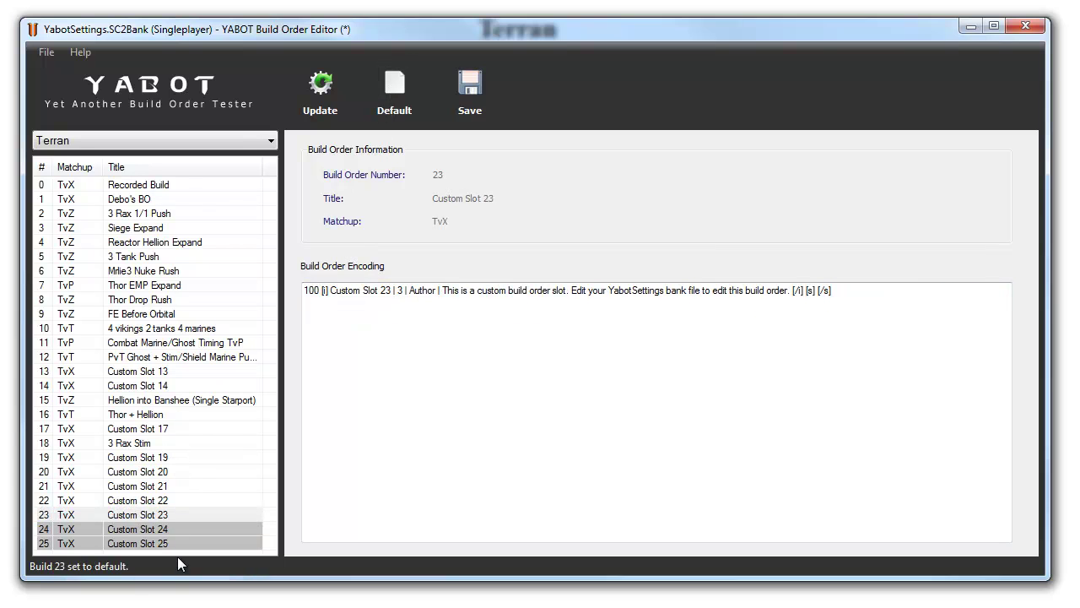
{"action": "left_click", "coordinate": [470, 84]}
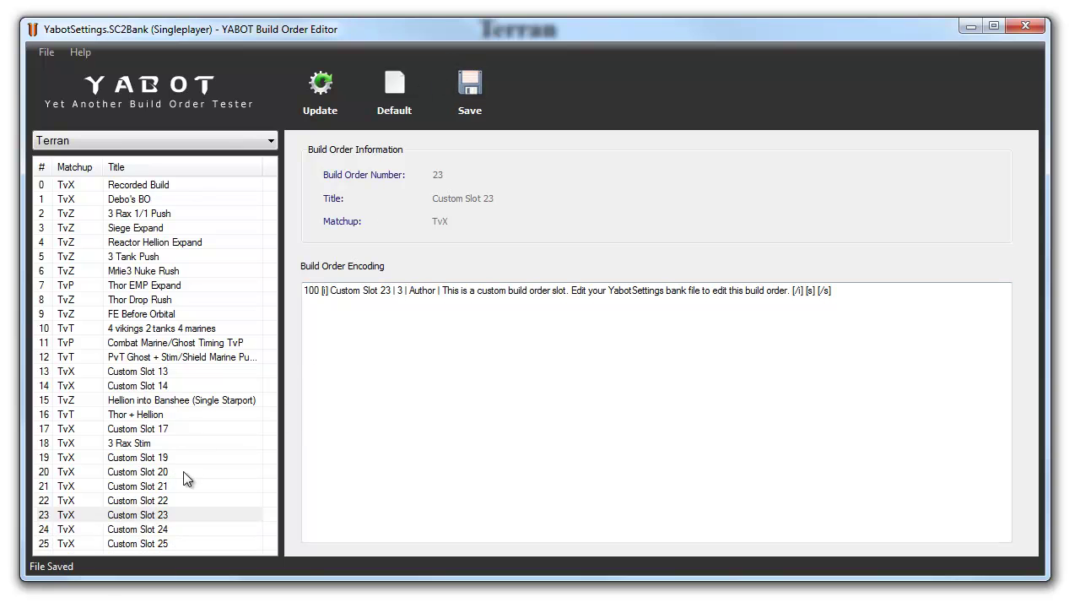
- Display the encodings of the Terran Recorded Build in slot 0 and 3 Rax Stim in slot 18
{"action": "left_click", "coordinate": [176, 184]}
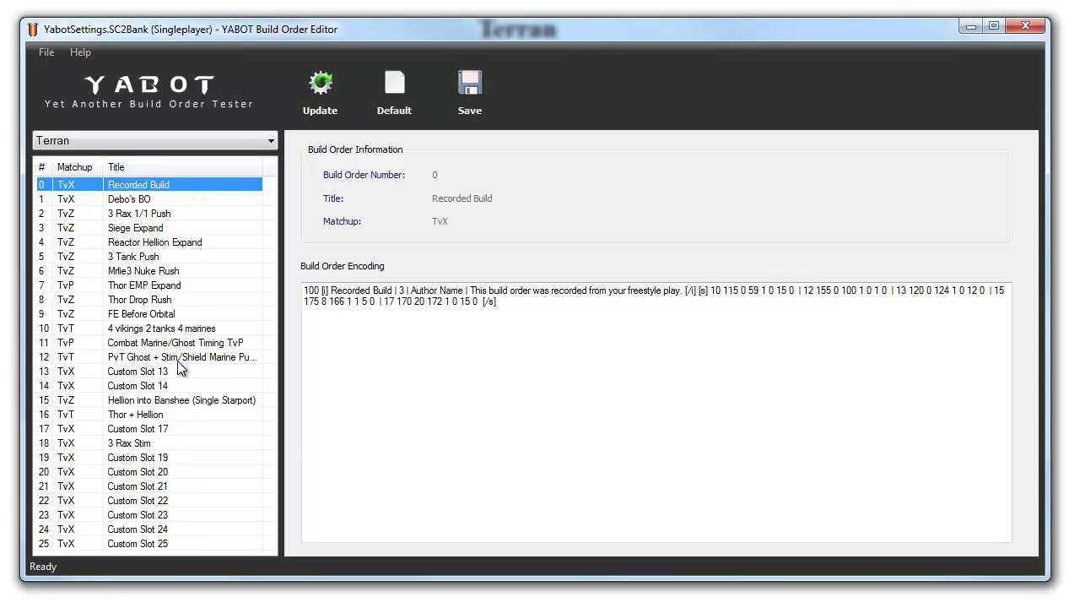
{"action": "left_click", "coordinate": [171, 443]}
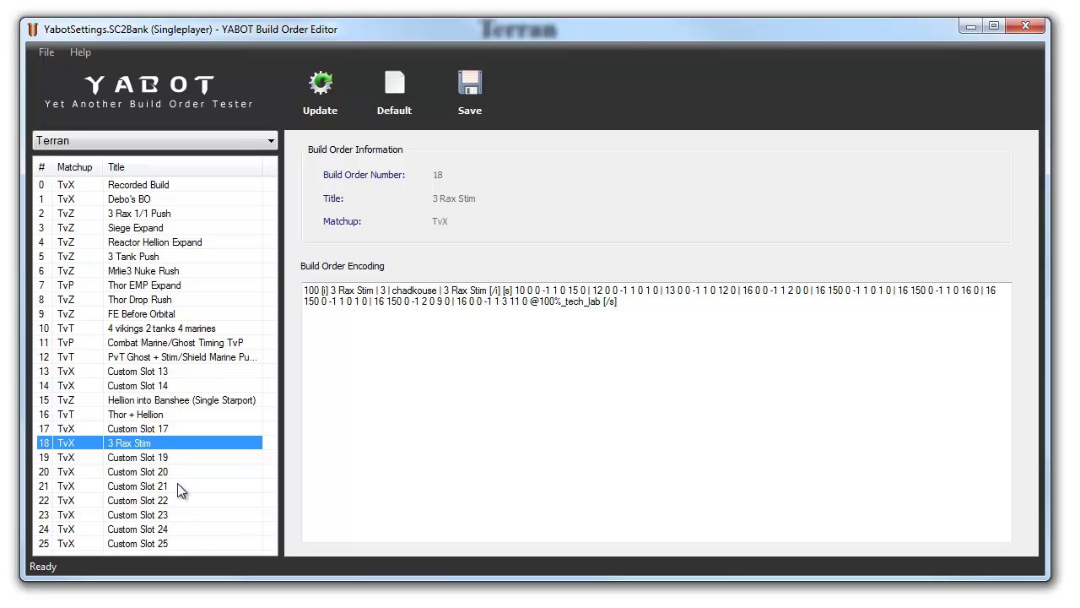